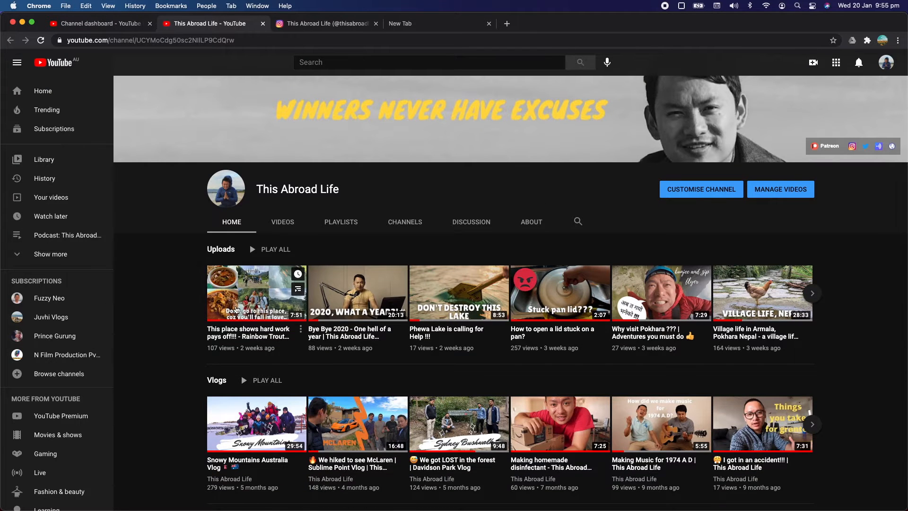
Step: Switch from the YouTube channel page to Canva and log in with the Google account
scroll(159, 277, "down", 3)
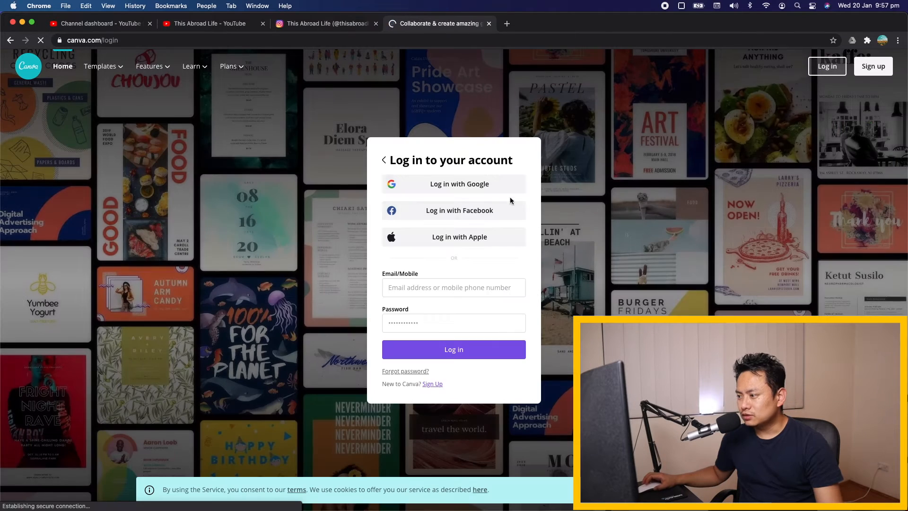
left_click(881, 97)
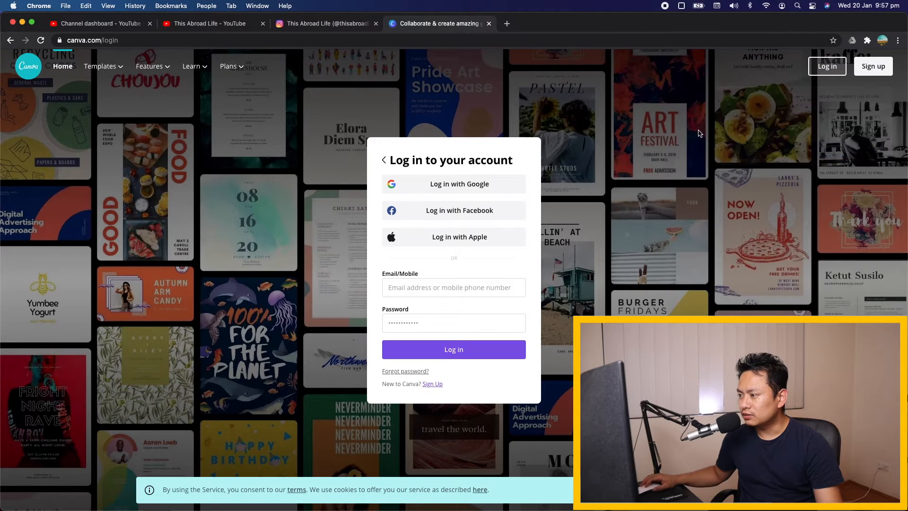
left_click(486, 185)
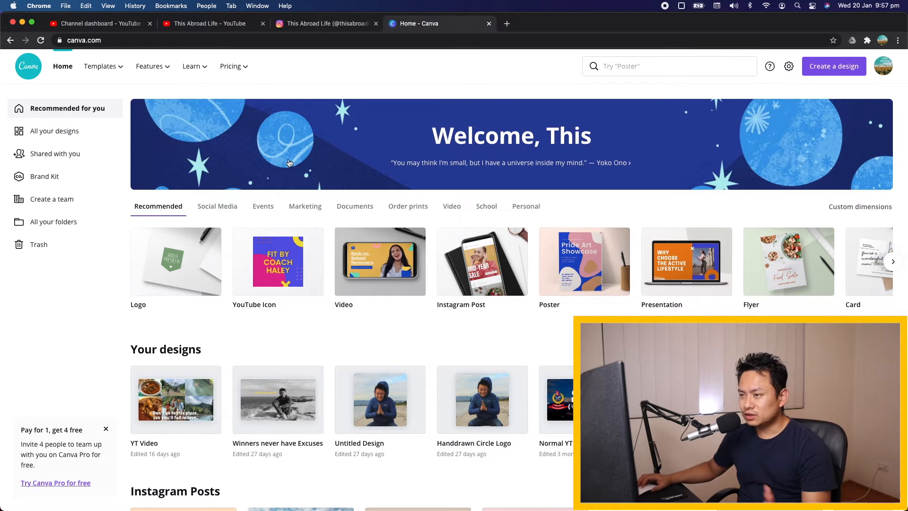
Step: Examine the Canva home page, including the existing designs and the suggested post, logo and poster templates
scroll(388, 238, "down", 3)
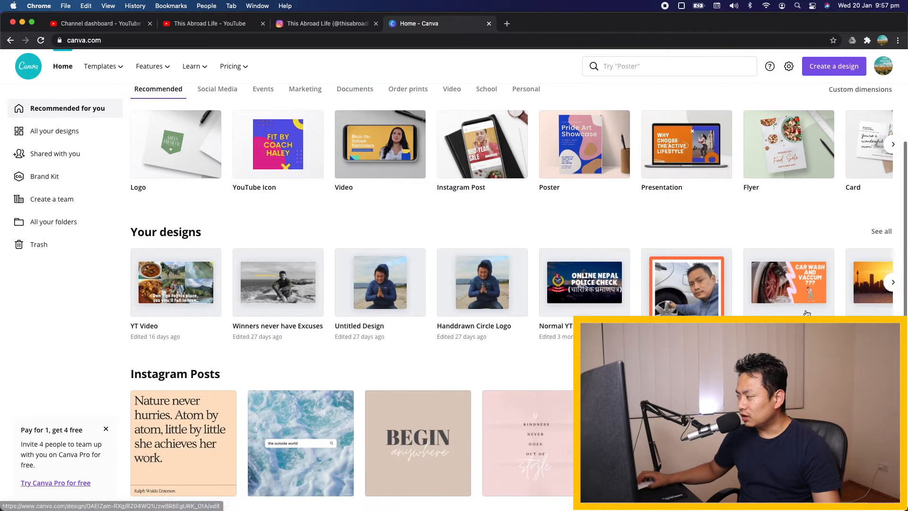
scroll(763, 294, "right", 3)
scroll(764, 294, "up", 3)
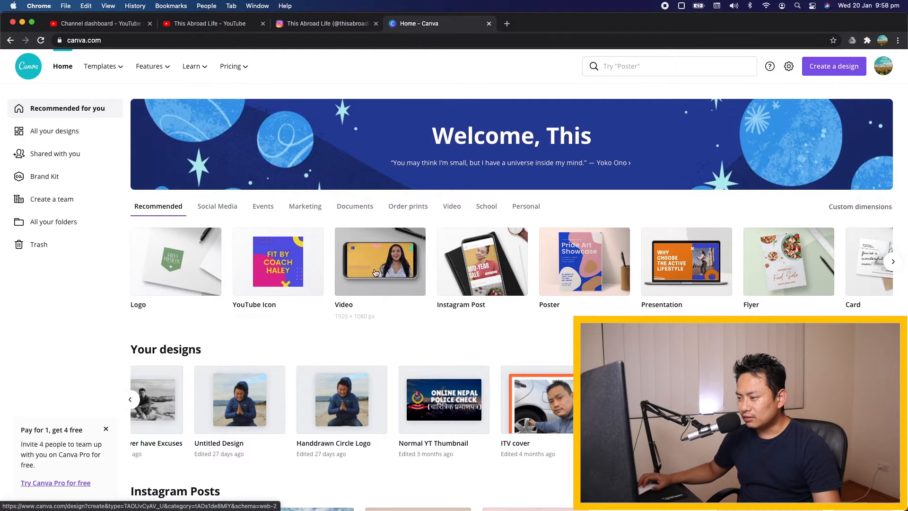
scroll(345, 298, "down", 3)
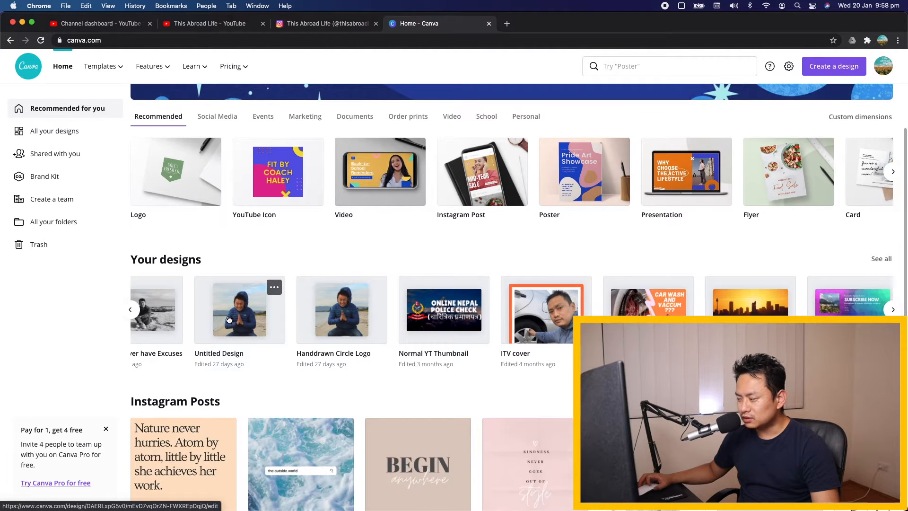
scroll(229, 319, "down", 3)
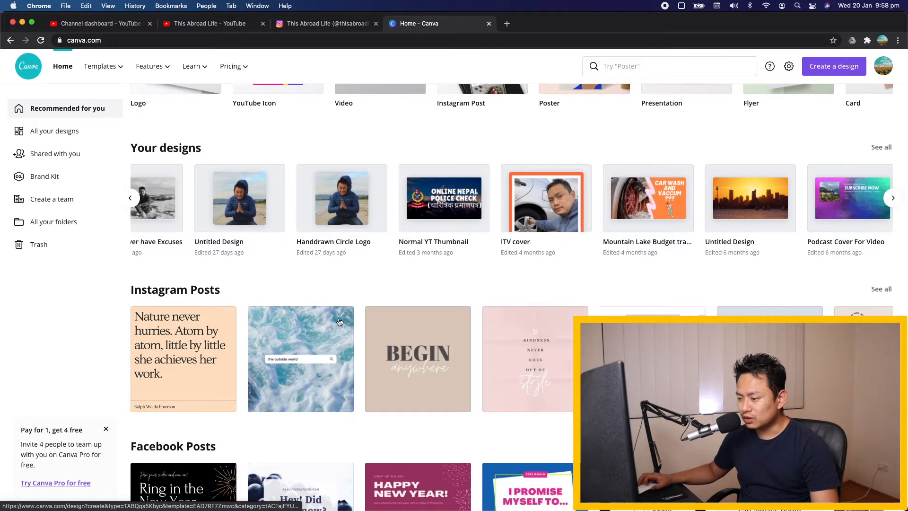
scroll(339, 322, "down", 3)
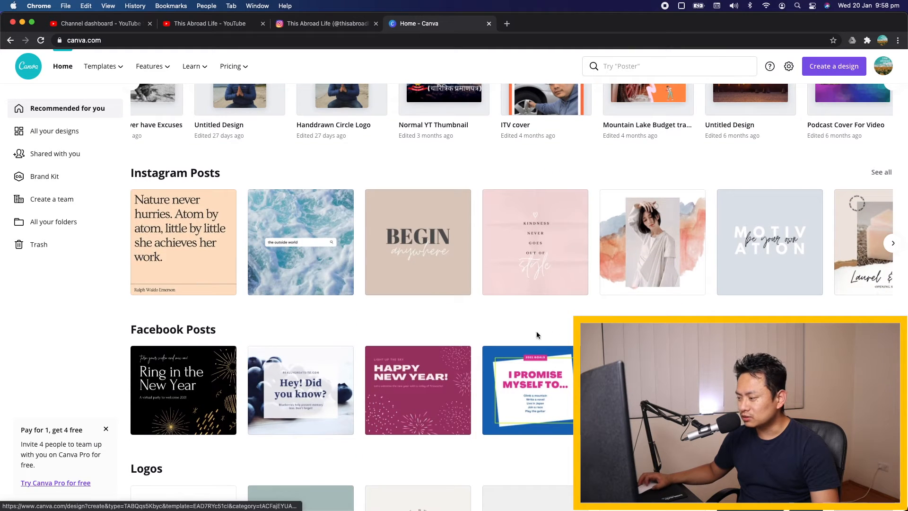
scroll(425, 331, "down", 6)
scroll(437, 314, "down", 4)
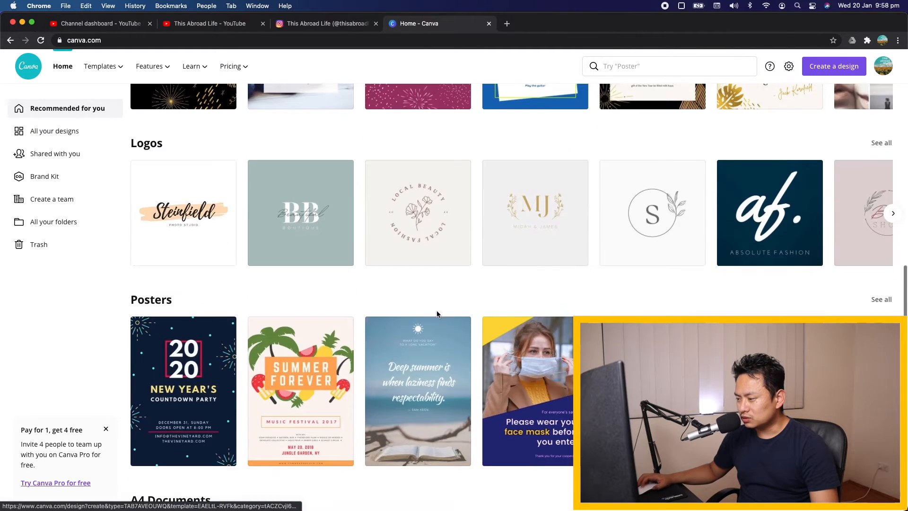
scroll(437, 314, "up", 15)
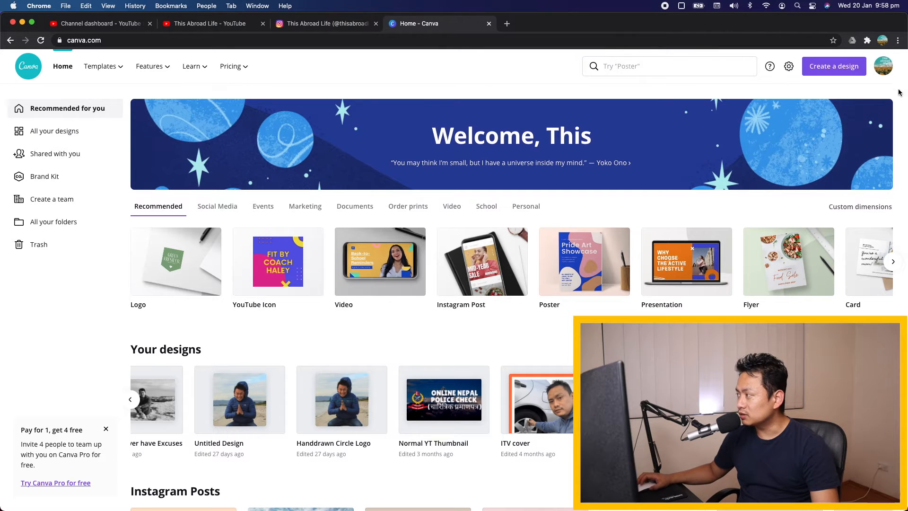
Step: Create a new blank YouTube Thumbnail design at 1280 × 720 px
left_click(841, 68)
scroll(785, 178, "down", 2)
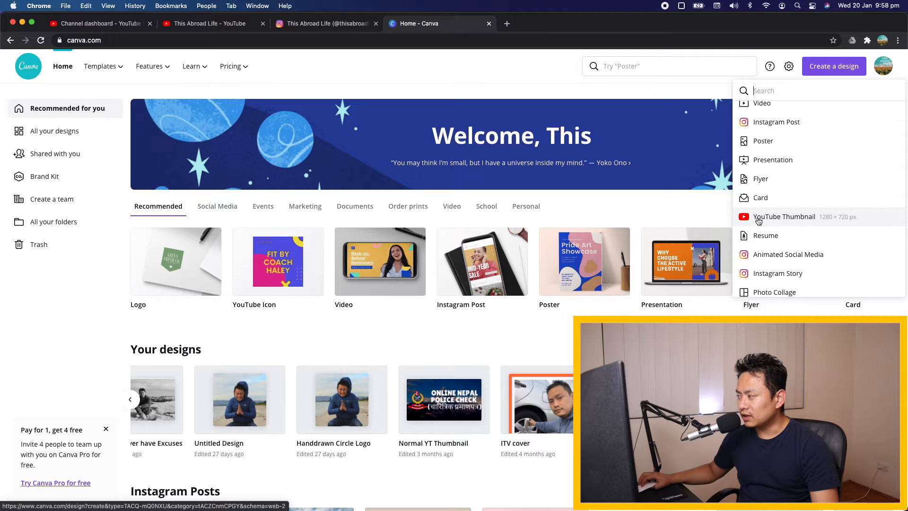
left_click(758, 221)
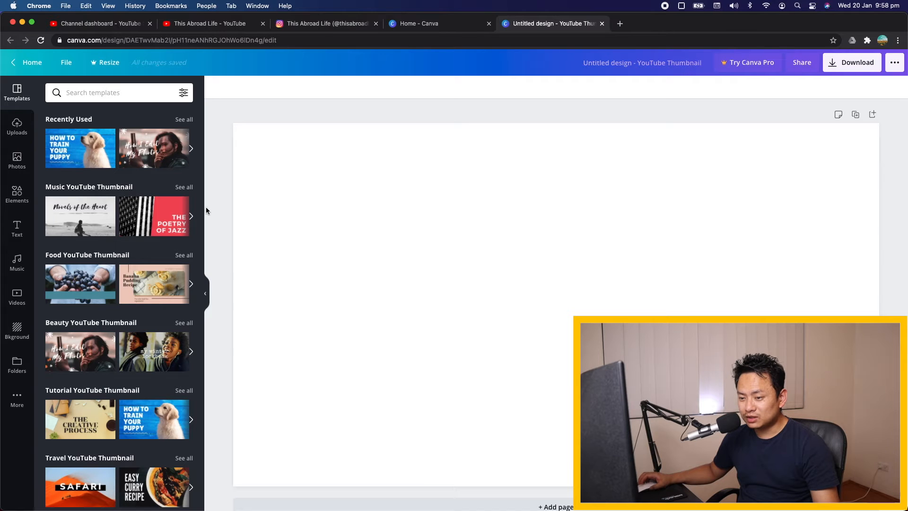
Step: Browse the YouTube thumbnail templates, including the music and tutorial categories and the full results list
scroll(135, 245, "down", 1)
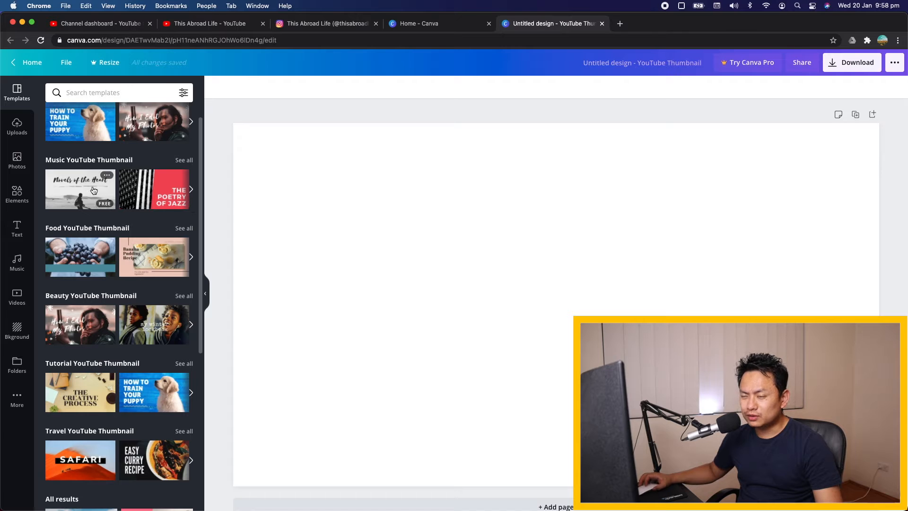
scroll(80, 204, "up", 1)
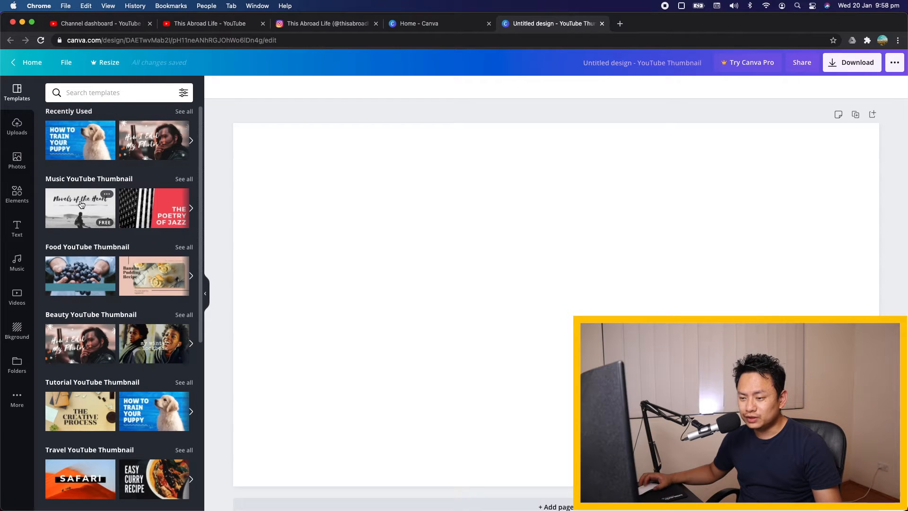
scroll(81, 205, "up", 1)
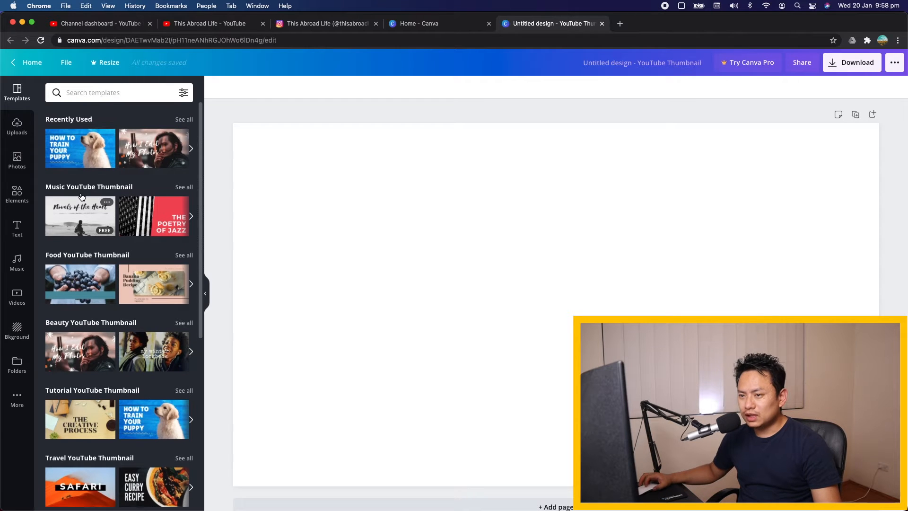
left_click(192, 218)
left_click(192, 217)
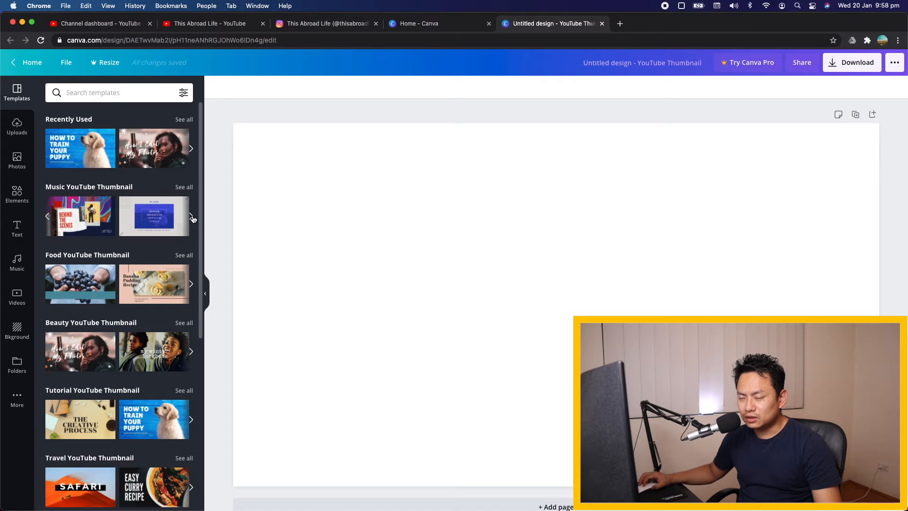
left_click(184, 390)
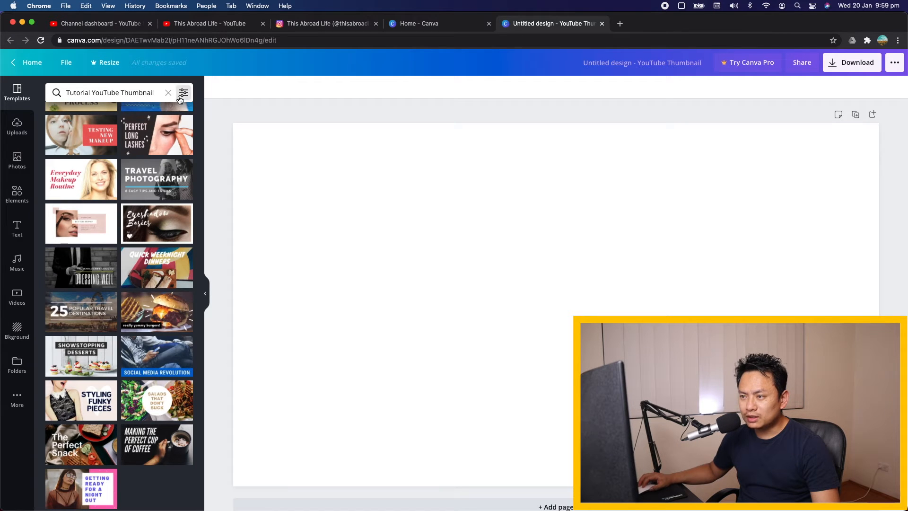
scroll(171, 95, "up", 3)
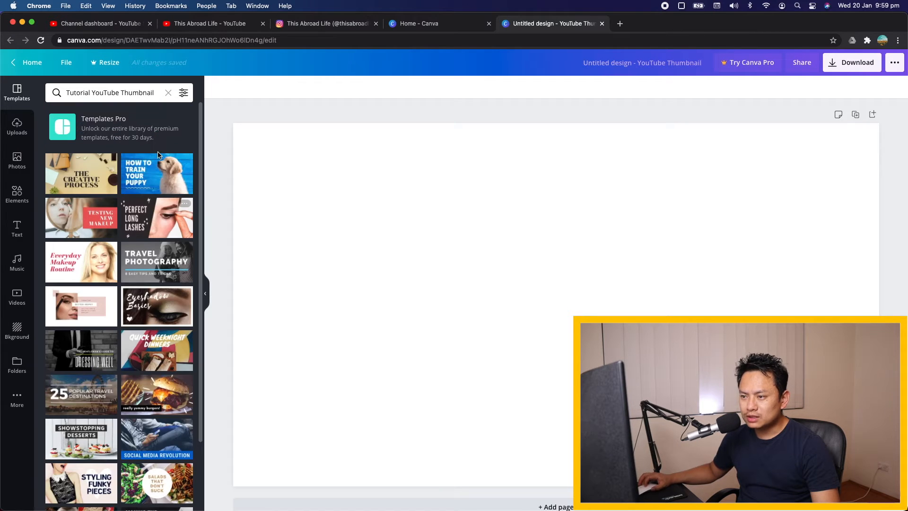
left_click(168, 93)
scroll(88, 313, "down", 15)
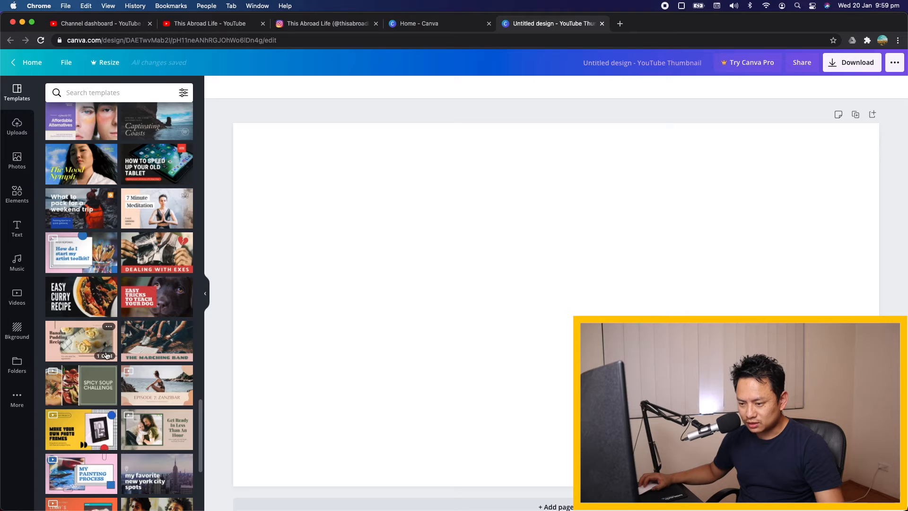
scroll(88, 296, "up", 15)
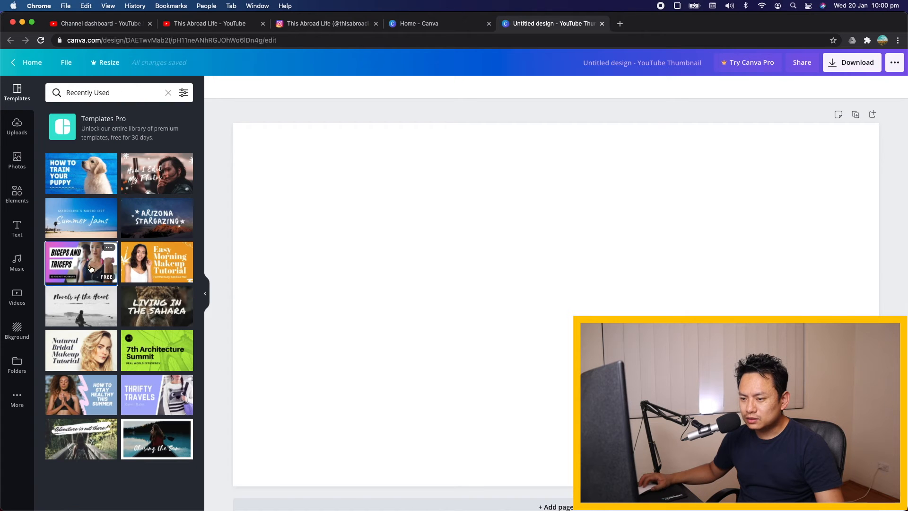
Step: Apply the recently used "Biceps and Triceps" template to the blank thumbnail and try selecting its heading and background photo
left_click(82, 263)
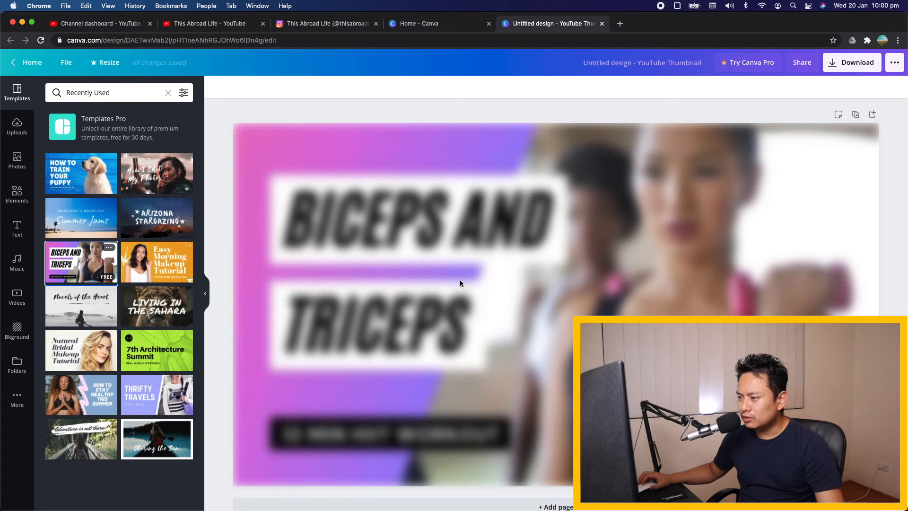
left_click(506, 249)
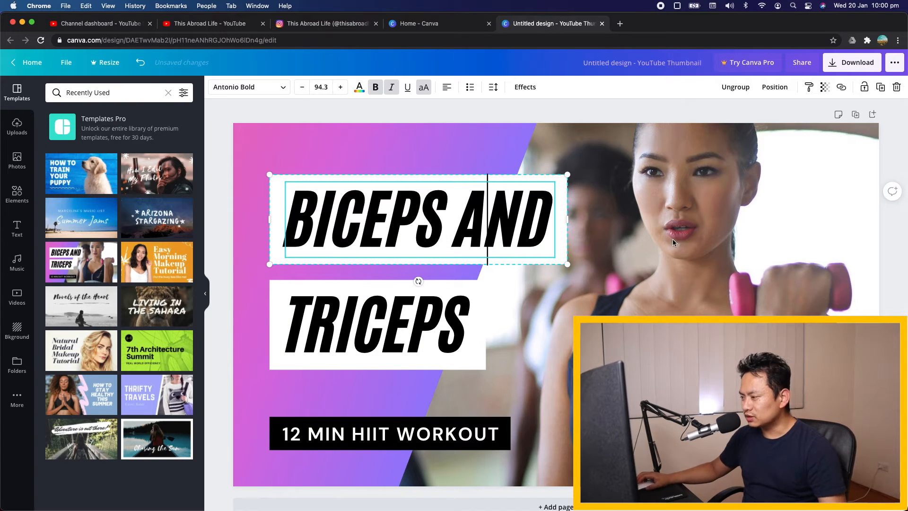
left_click(708, 191)
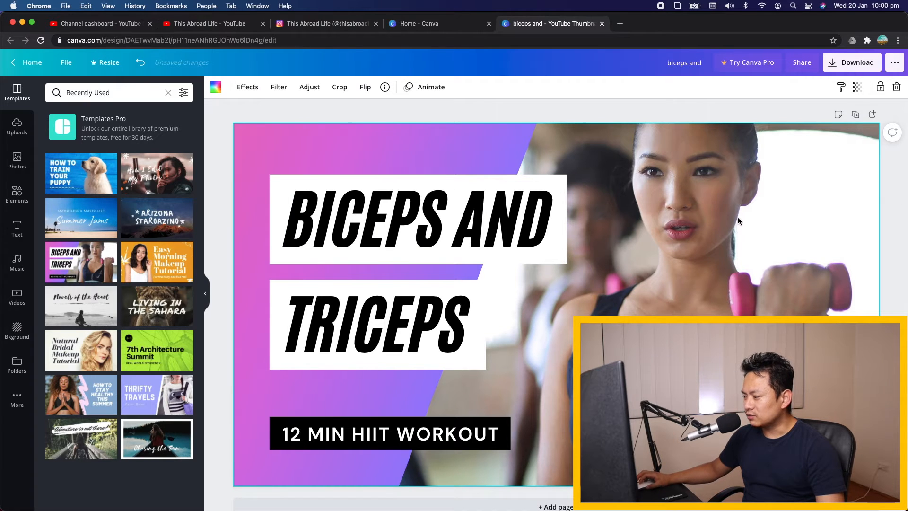
Step: Replace the "BICEPS AND" heading with "HOW TO MAKE" and widen its text box to fit on one line
double_click(353, 210)
key("ctrl+a")
type("H")
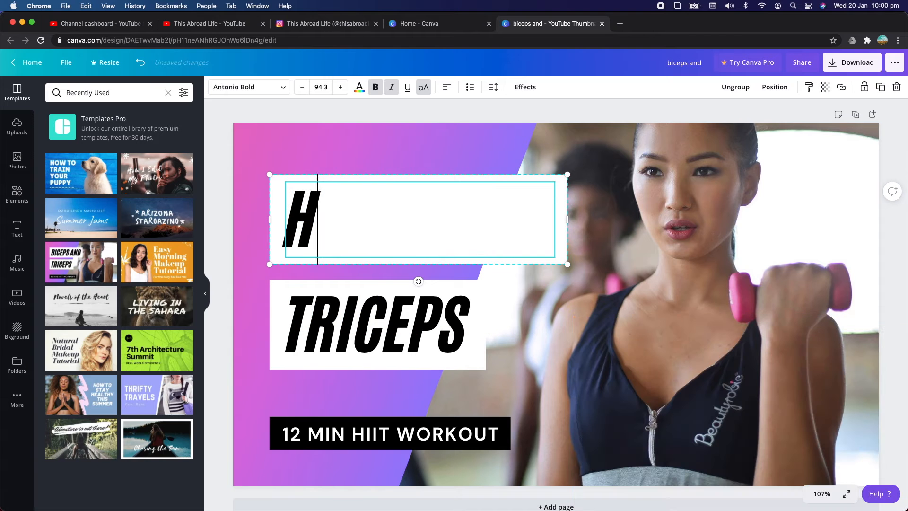
type("OW TO MAKE")
left_click_drag(567, 254, 614, 254)
Step: Replace the "TRICEPS" heading with "YOUTUBE THUMBNAIL" and widen its text box to fit on one line
double_click(397, 318)
key("ctrl+a")
type("YOUTUBE THUMBNAIL")
left_click_drag(486, 357, 813, 303)
Step: Replace the "12 MIN HIIT WORKOUT" label with "UNDER 1 MIN" and narrow its black box to fit the text
left_click(402, 402)
double_click(403, 402)
key("ctrl+a")
type("UNDER 1 MIN")
left_click_drag(512, 413, 410, 412)
Step: Reduce the text size of the "YOUTUBE THUMBNAIL" heading and adjust the size and position of its box
left_click(563, 295)
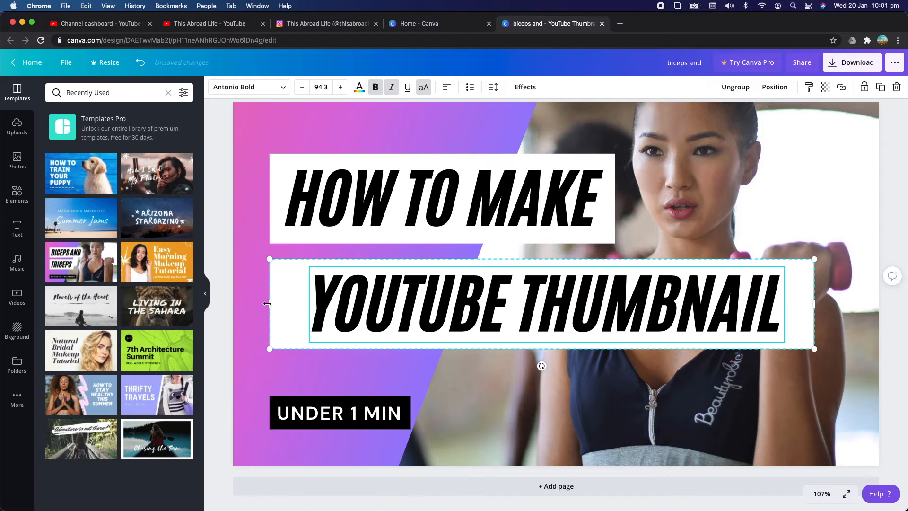
left_click_drag(802, 309, 858, 298)
key("ctrl+a")
left_click(301, 87)
left_click(301, 87)
left_click(340, 87)
left_click_drag(582, 298, 640, 313)
Step: Rearrange the text so the "UNDER 1 MIN" label sits between the two headings, directly above "YOUTUBE THUMBNAIL"
left_click_drag(341, 413, 346, 258)
left_click_drag(435, 311, 404, 370)
left_click_drag(384, 259, 384, 326)
left_click(703, 163)
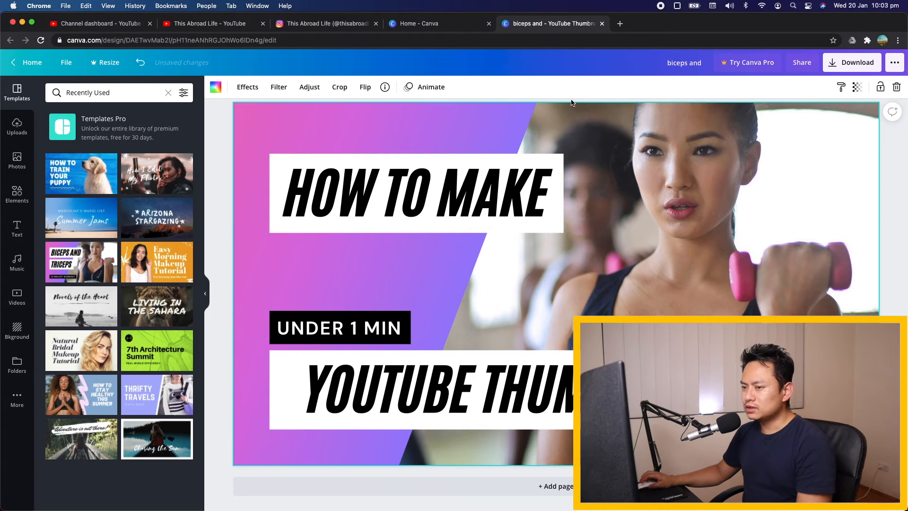
Step: Look through the uploaded images and place the portrait photo of the man with folded arms over the woman's photo
left_click(17, 125)
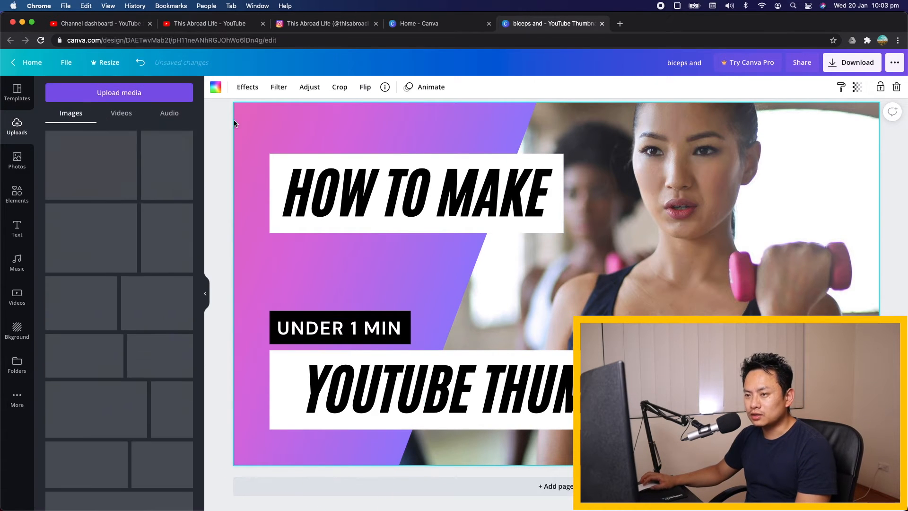
scroll(65, 237, "down", 2)
scroll(65, 236, "down", 10)
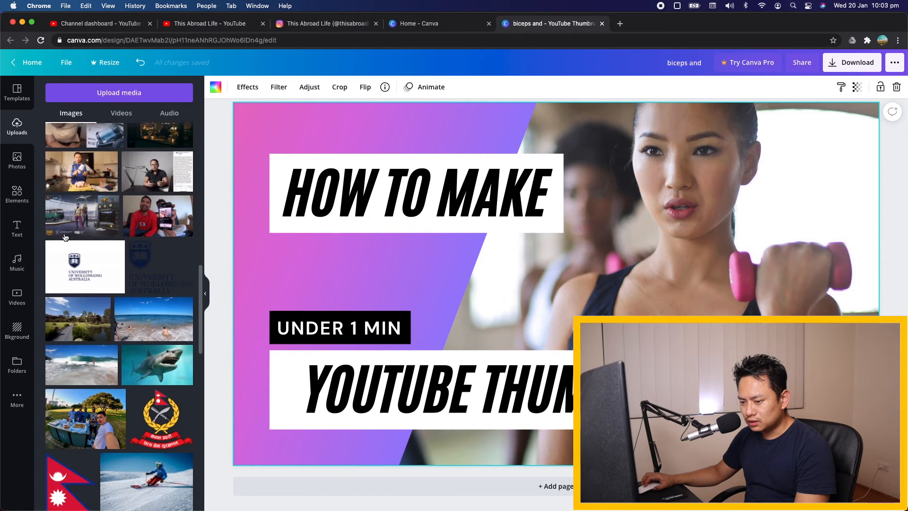
scroll(65, 237, "down", 5)
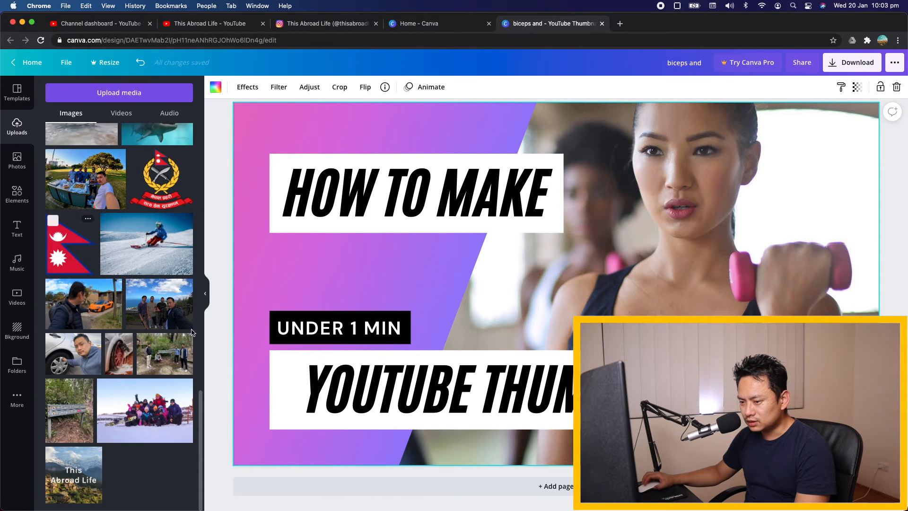
scroll(138, 283, "up", 15)
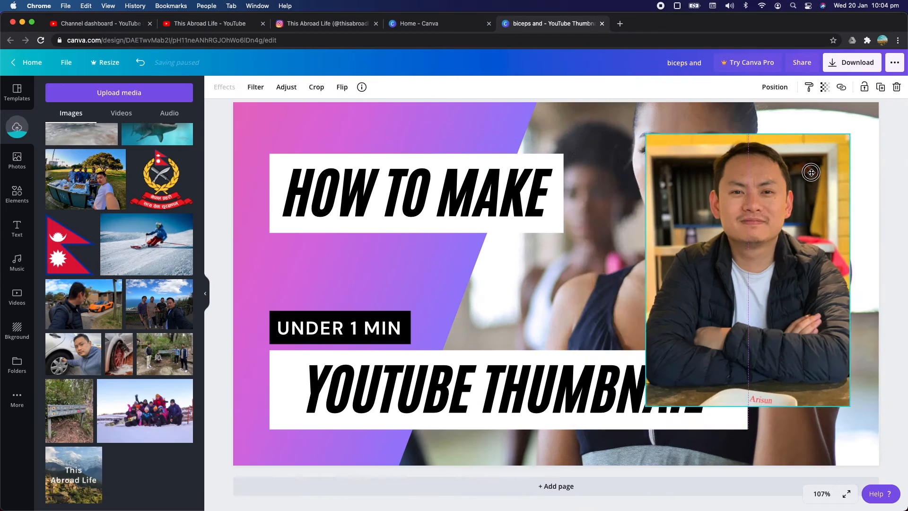
left_click_drag(775, 382, 799, 361)
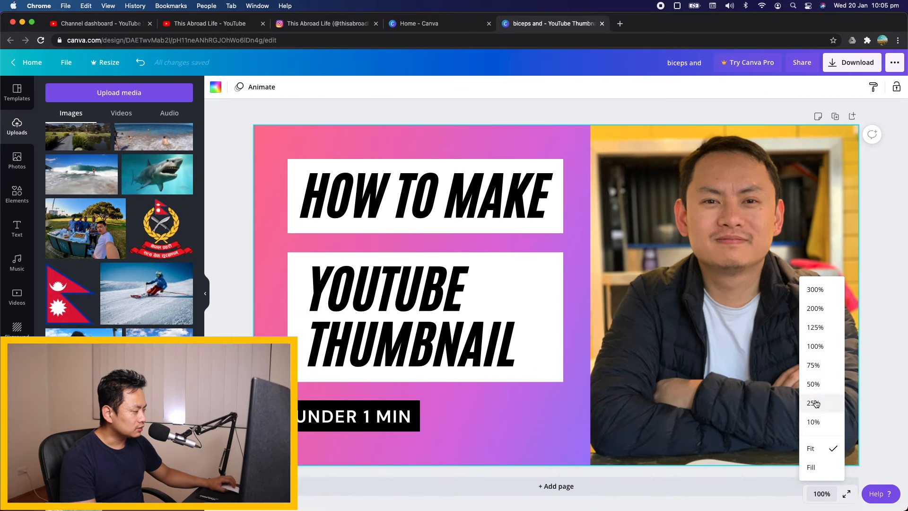
Step: Enlarge the "UNDER 1 MIN" label beneath the "YOUTUBE THUMBNAIL" heading
left_click(815, 386)
left_click(721, 311)
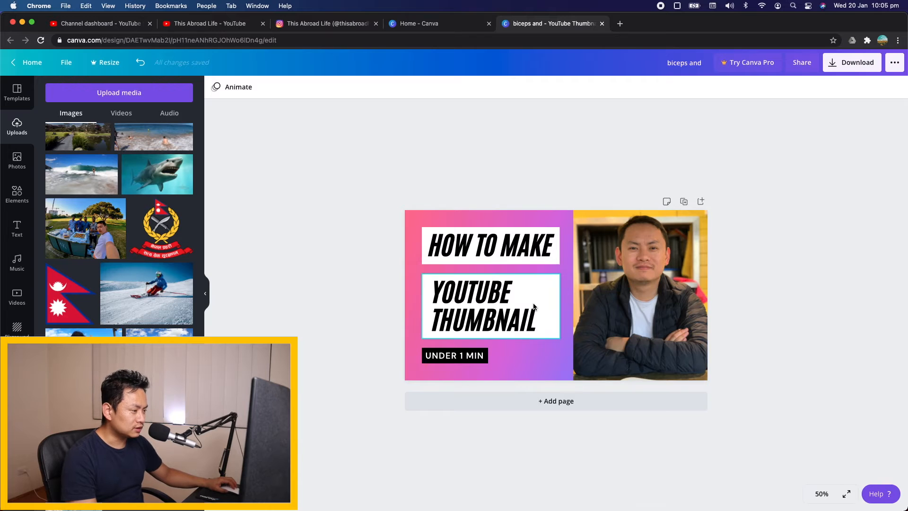
left_click(480, 358)
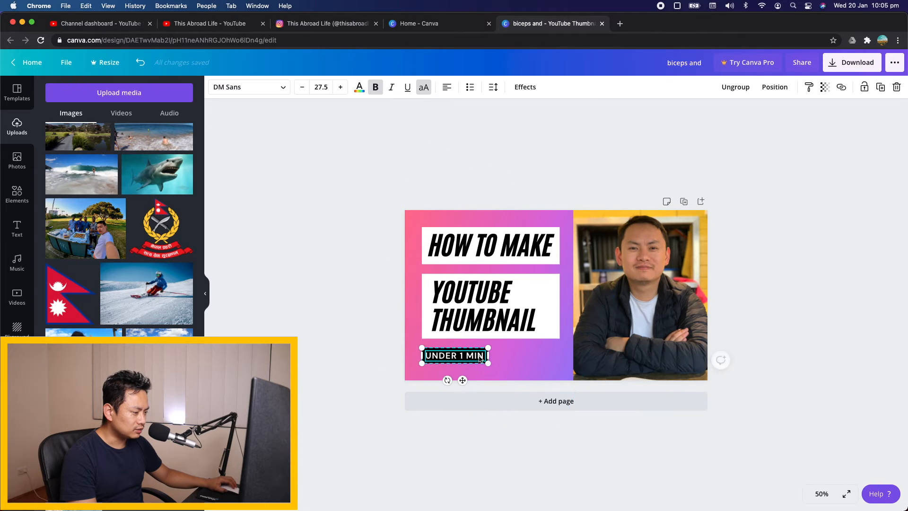
left_click_drag(493, 365, 506, 369)
left_click(808, 300)
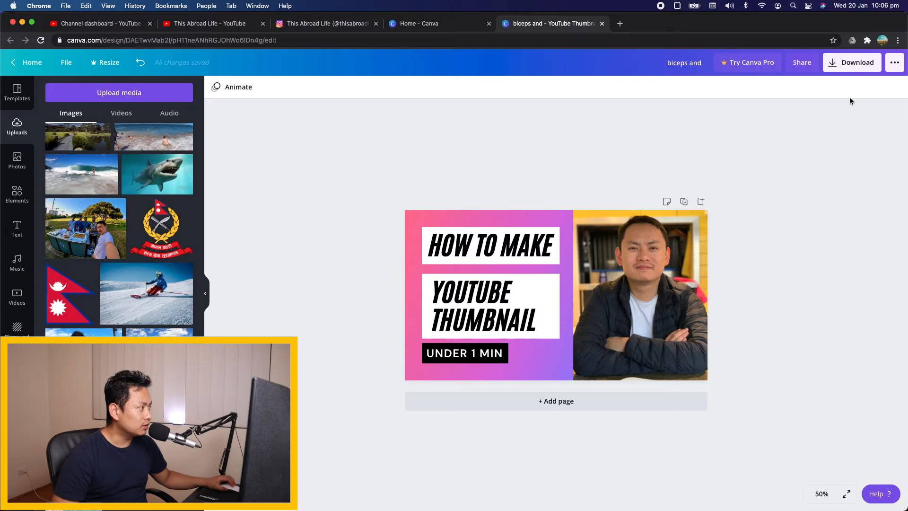
Step: Download the finished thumbnail as a PNG, check the saved image, and close its preview and folder windows
left_click(850, 69)
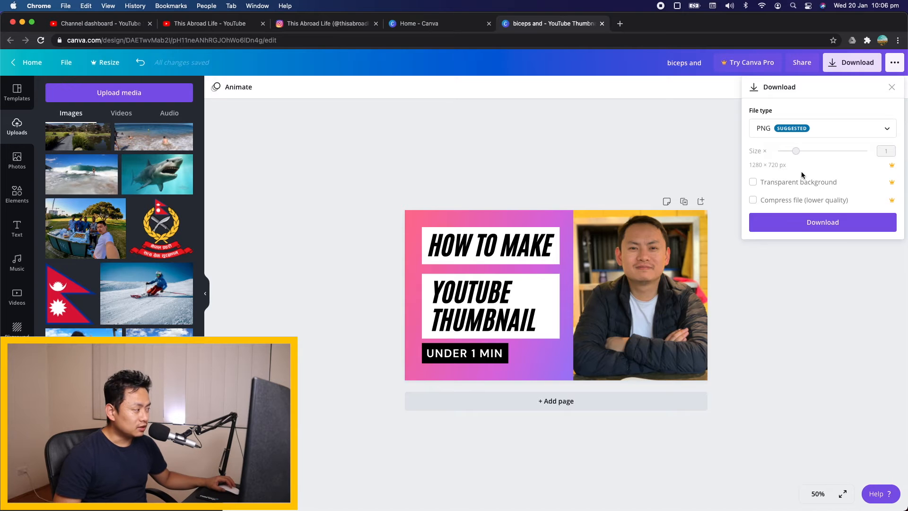
left_click(799, 228)
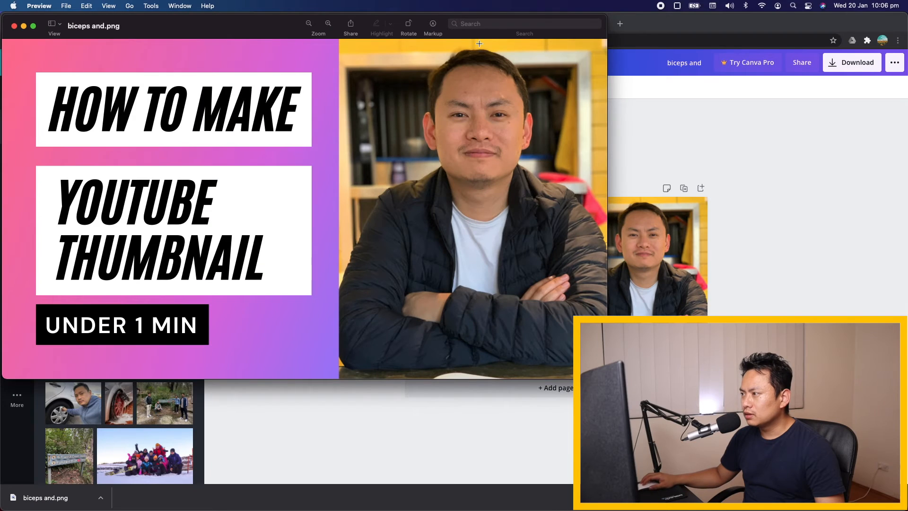
left_click_drag(213, 27, 405, 68)
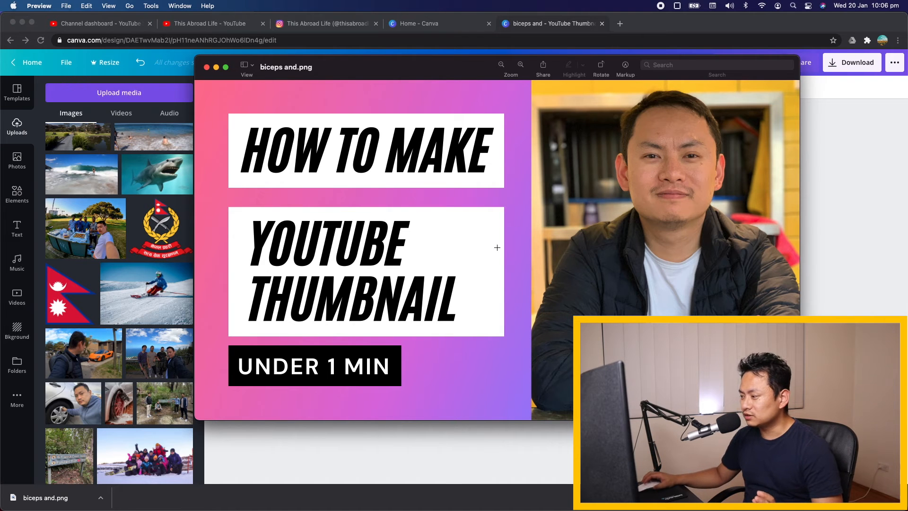
left_click(207, 67)
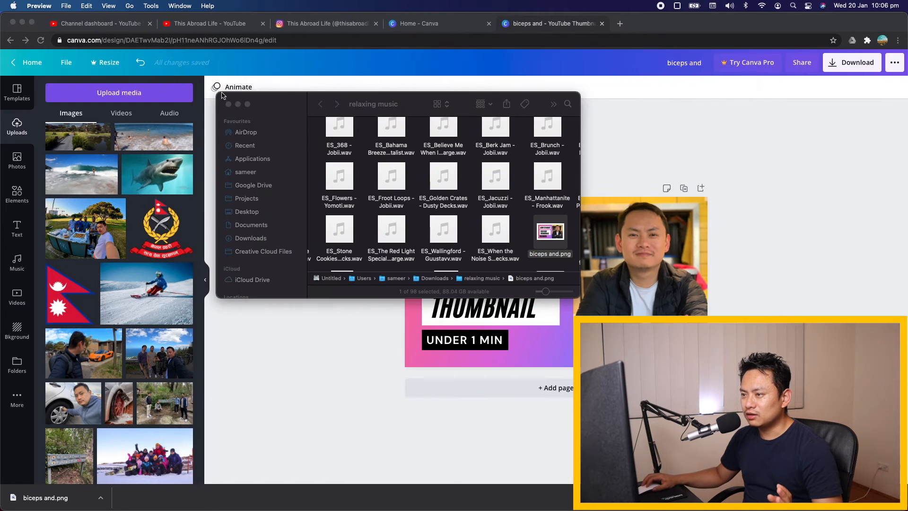
left_click(228, 104)
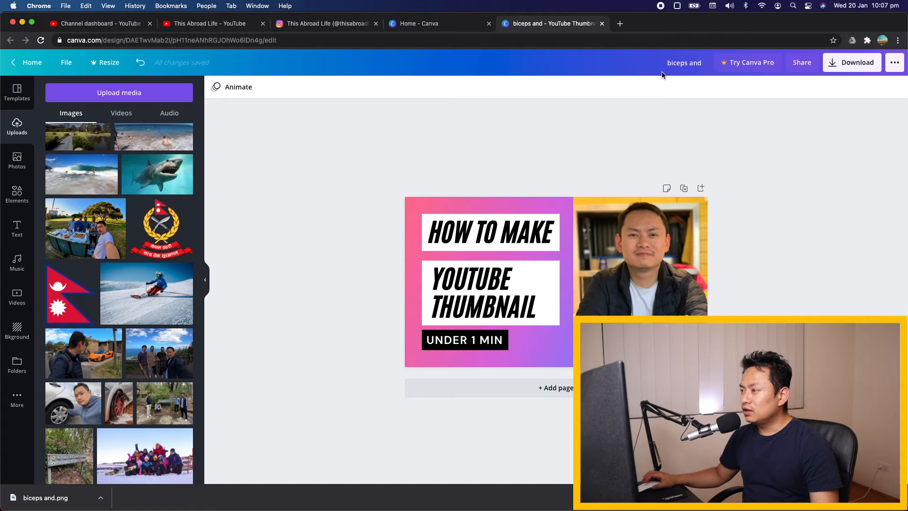
Step: Search the stock photo library for "nepal" and look through the pictures
left_click(16, 163)
scroll(86, 221, "down", 3)
scroll(85, 221, "down", 1)
scroll(85, 189, "up", 5)
left_click(89, 92)
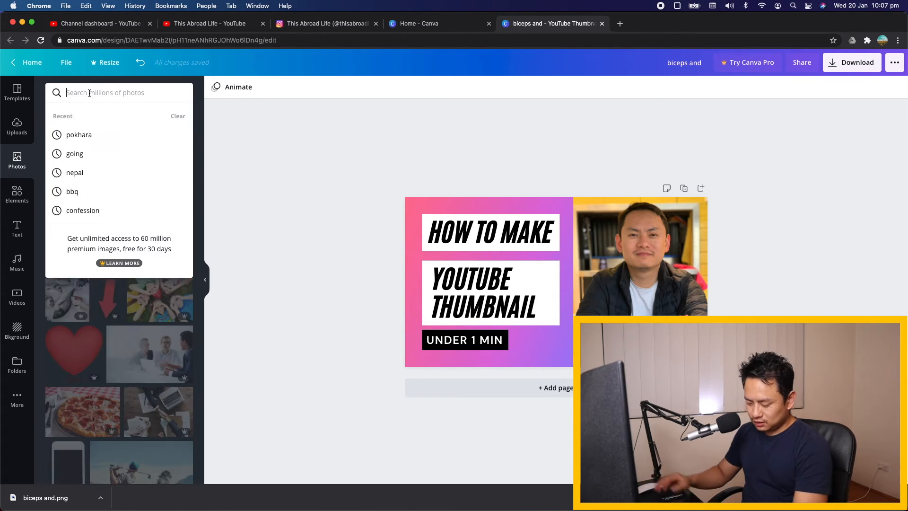
type("nepal")
key("Return")
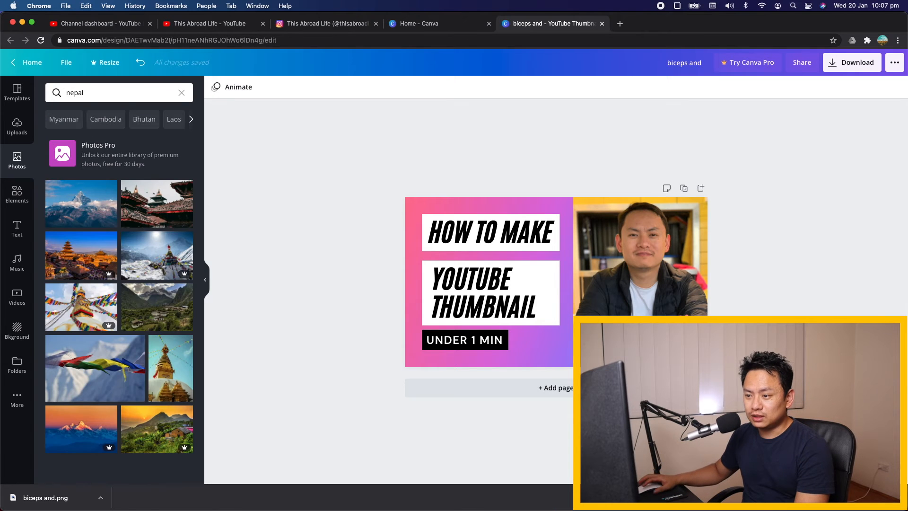
scroll(127, 169, "down", 2)
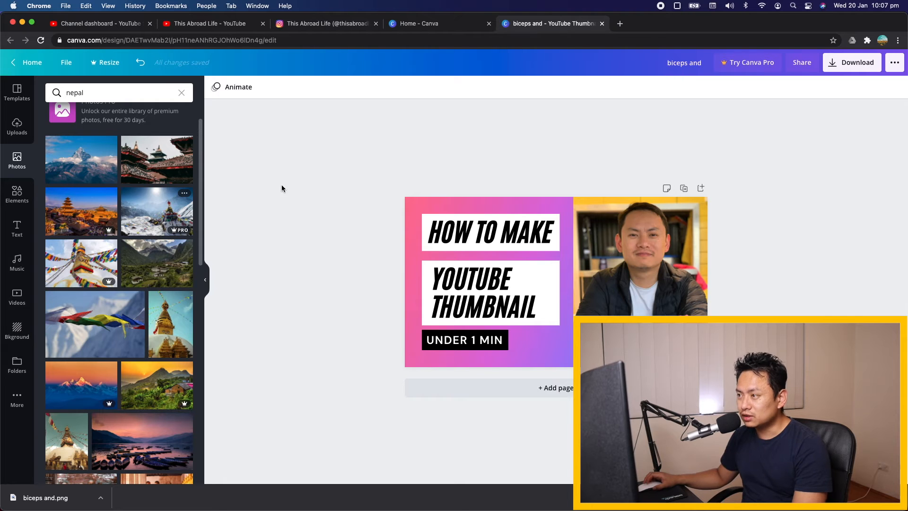
Step: Open the Unsplash website in a new browser tab and look over its home page
key("super+t")
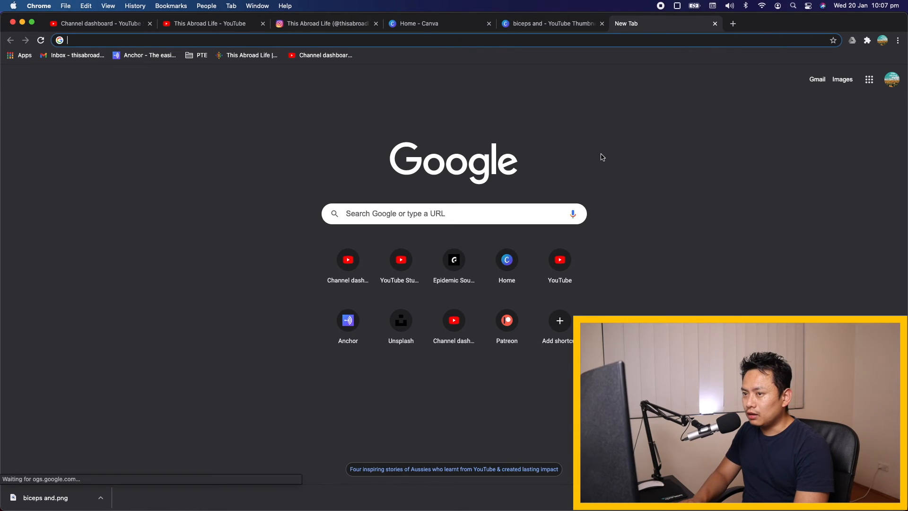
type("uns")
key("Return")
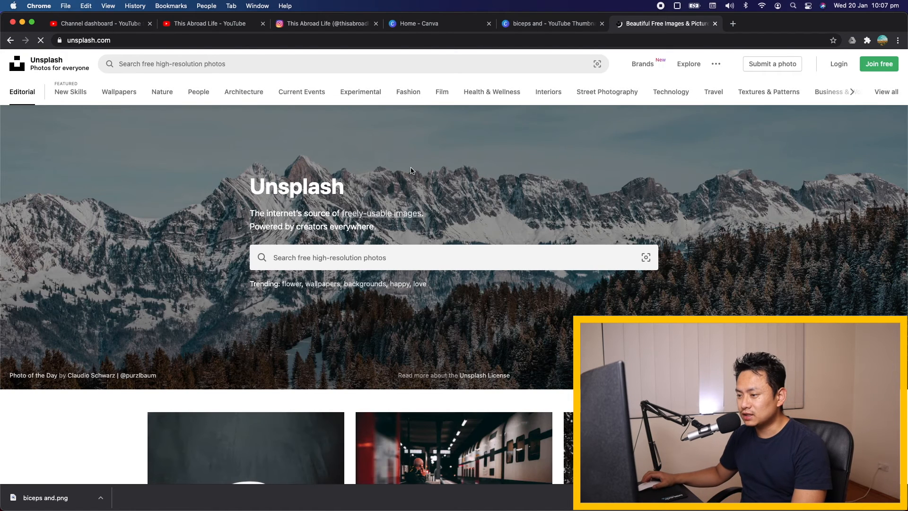
scroll(363, 225, "down", 3)
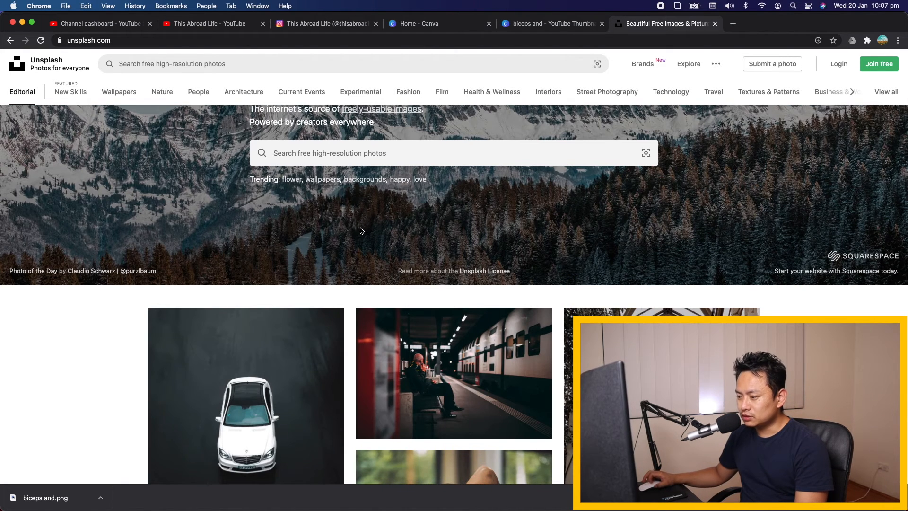
scroll(361, 230, "down", 6)
scroll(362, 230, "up", 10)
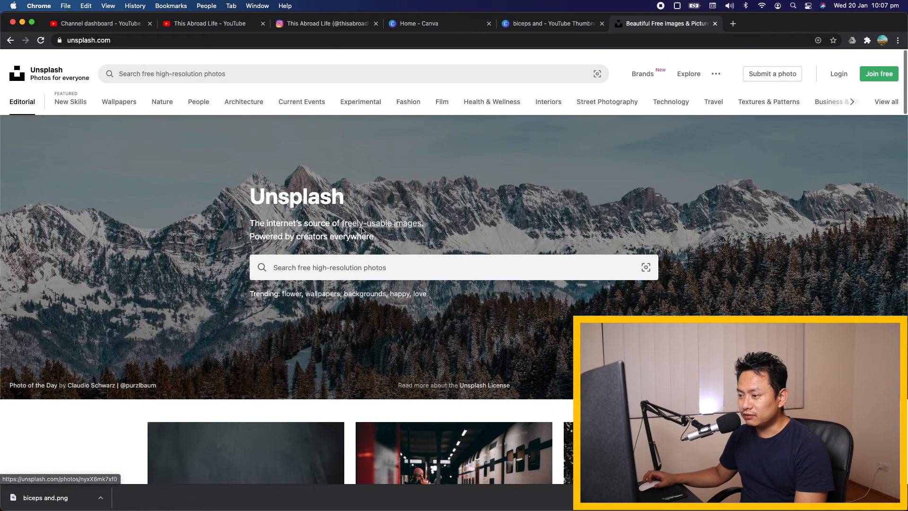
Step: Search Unsplash for "nepal" and browse the photos
left_click(279, 257)
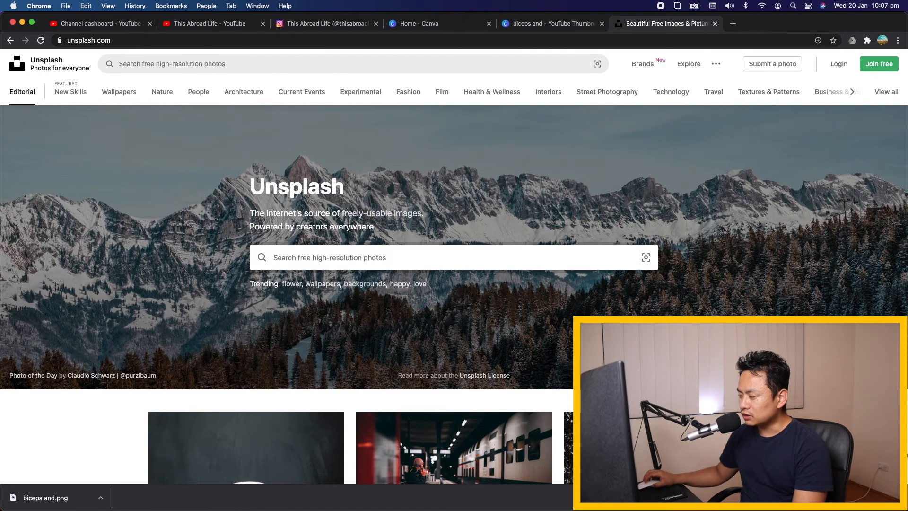
type("nepal")
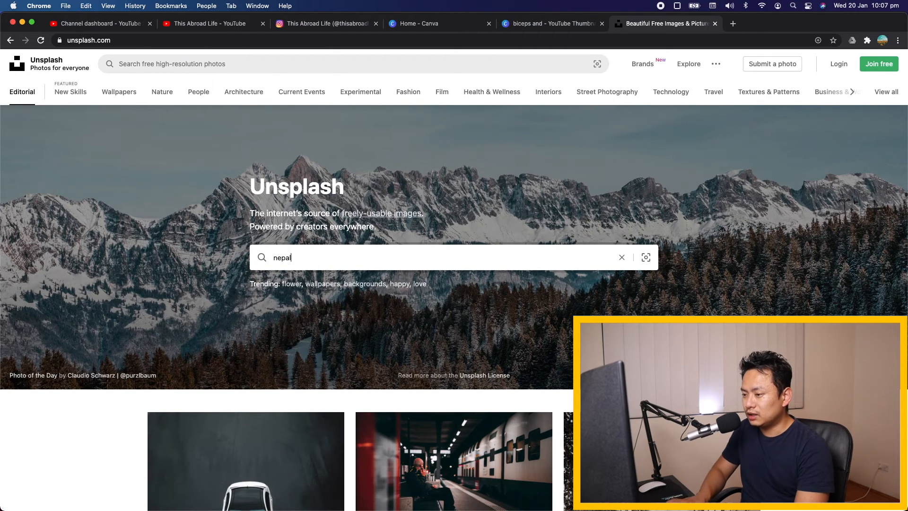
key("Return")
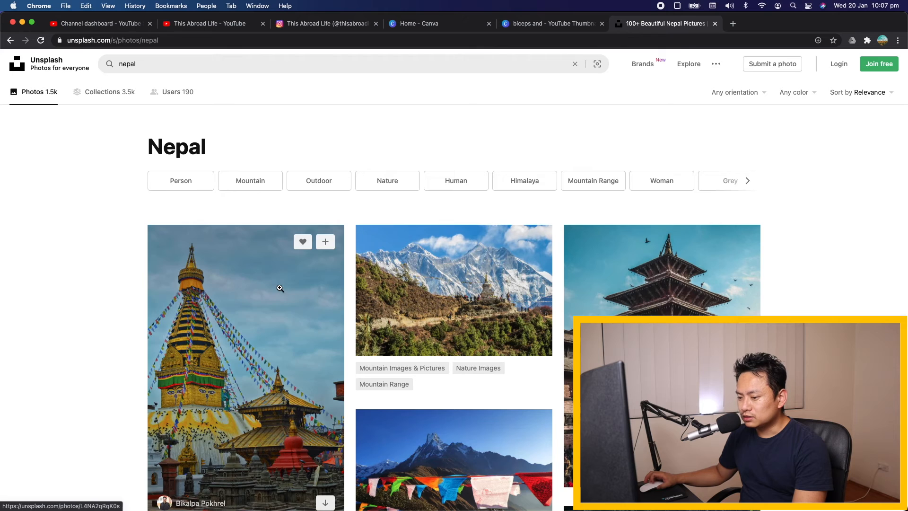
scroll(279, 286, "down", 2)
scroll(279, 287, "down", 4)
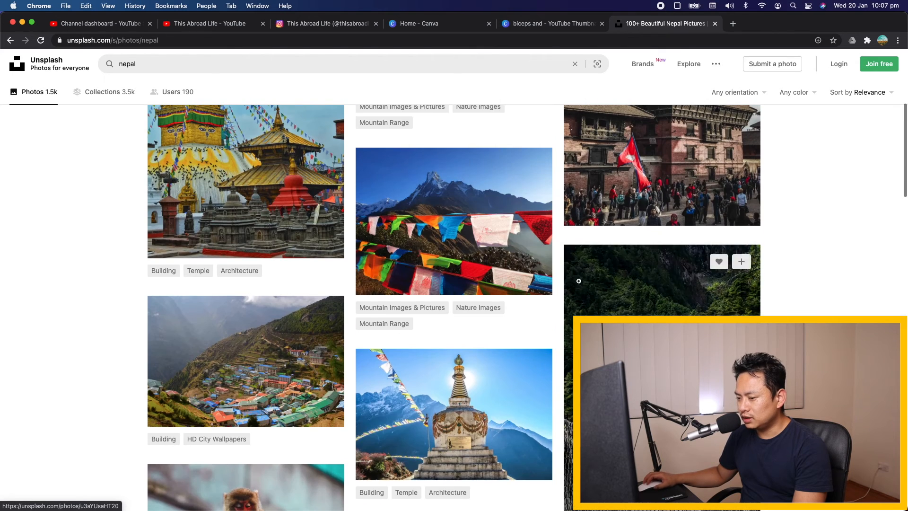
Step: Download the photo of colourful prayer flags in front of the snowy mountain and dismiss the attribution pop-up
left_click(468, 210)
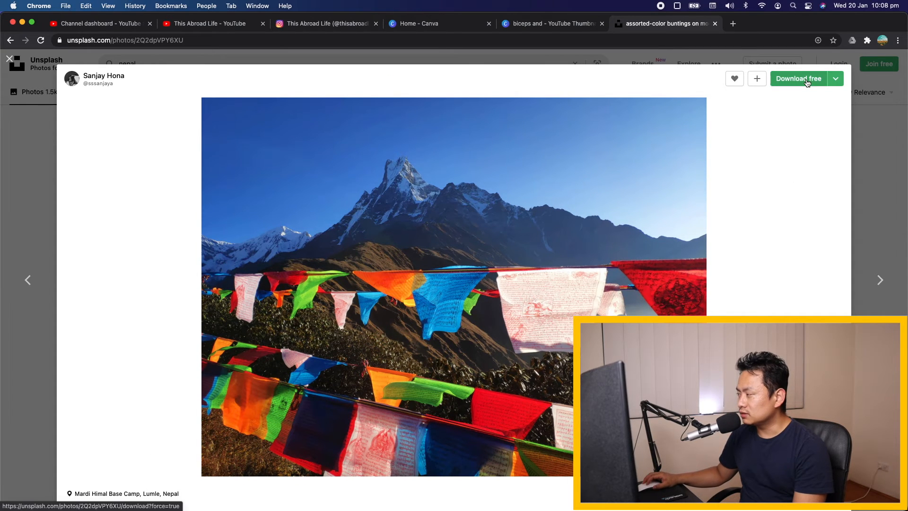
left_click(834, 81)
left_click(788, 105)
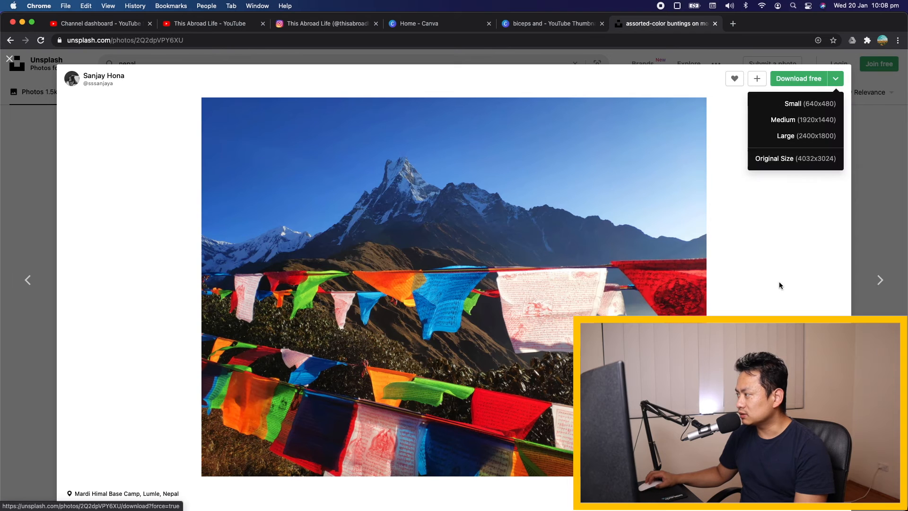
scroll(346, 375, "down", 3)
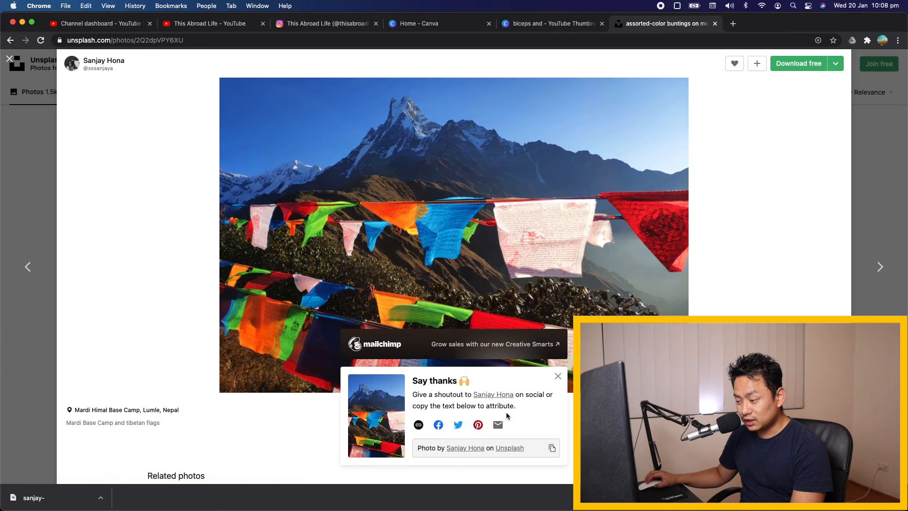
left_click(557, 376)
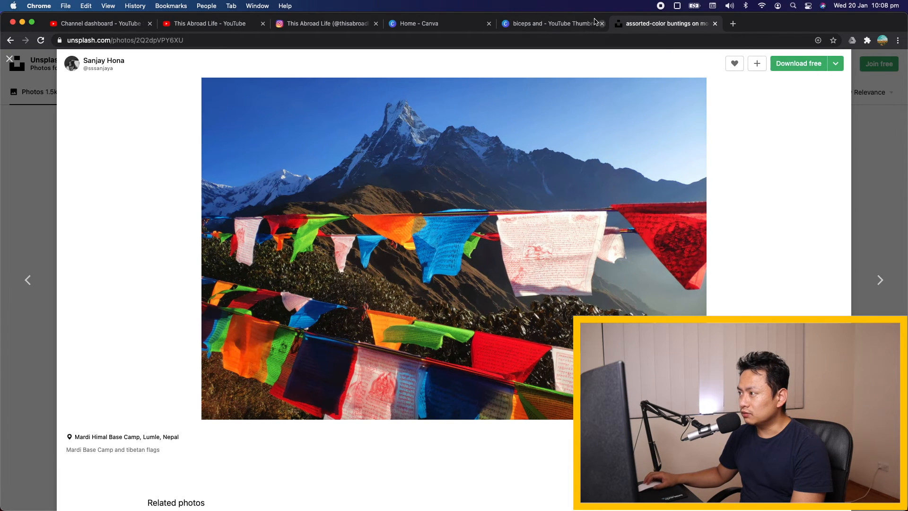
Step: Return to the Canva thumbnail design and upload the downloaded Unsplash prayer-flag photo from the computer
left_click(533, 30)
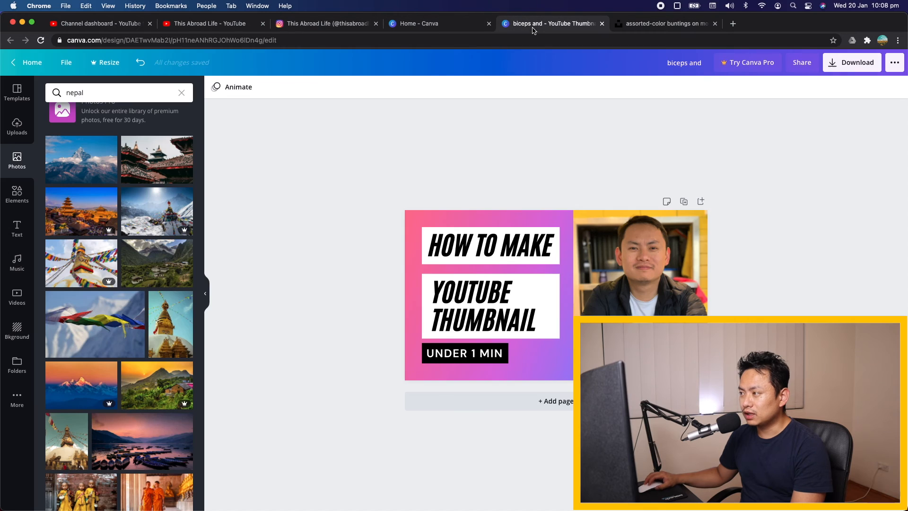
left_click(17, 125)
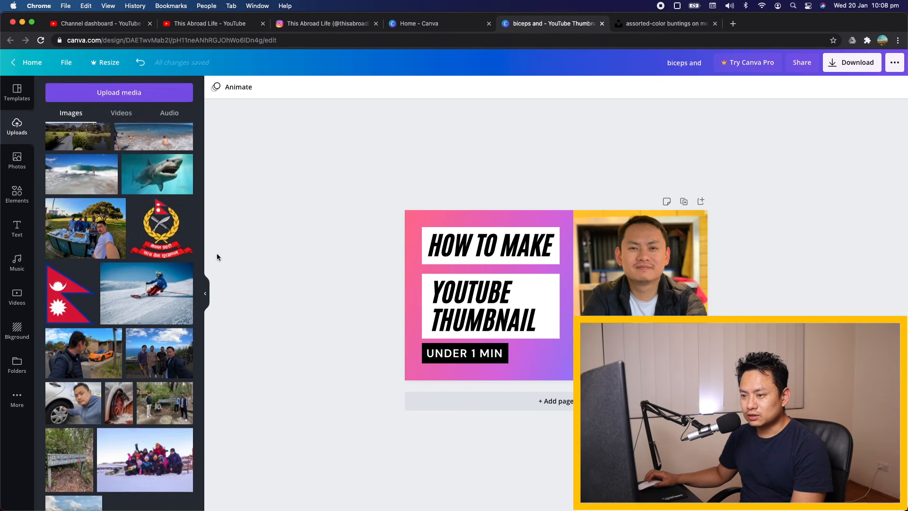
left_click(119, 92)
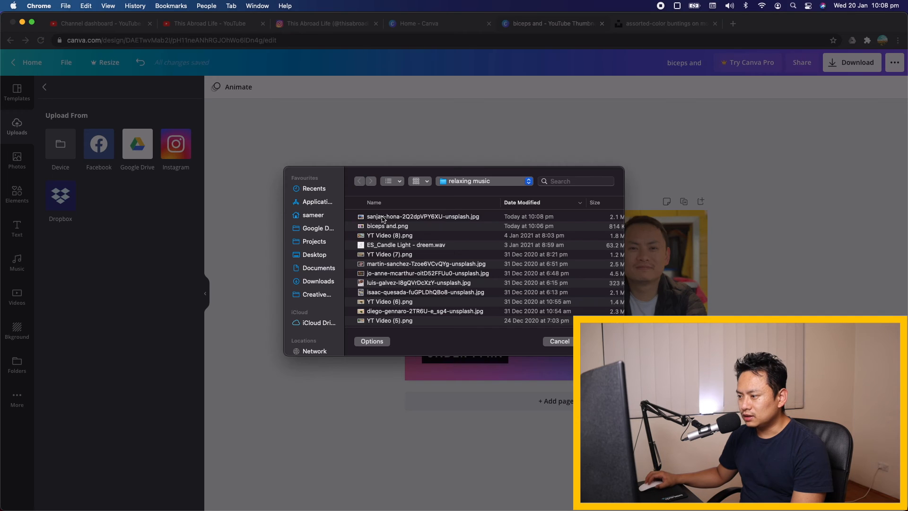
left_click(382, 217)
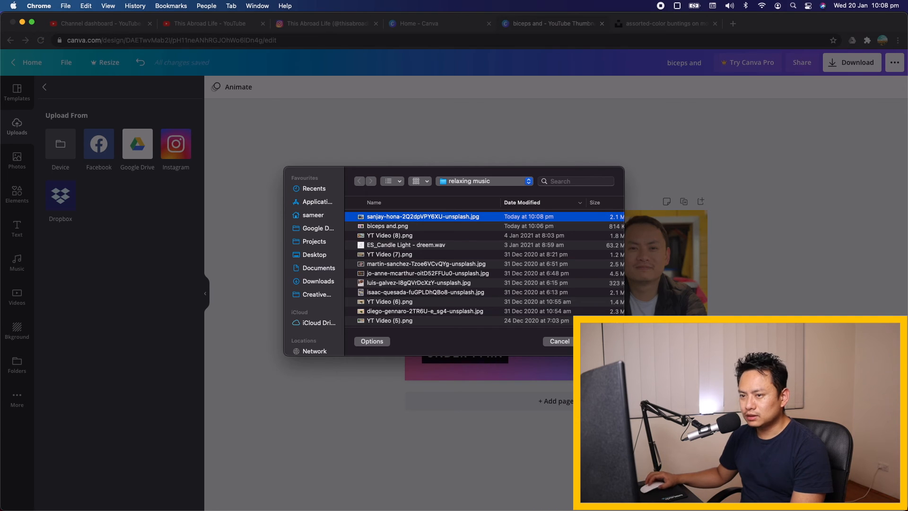
left_click(559, 341)
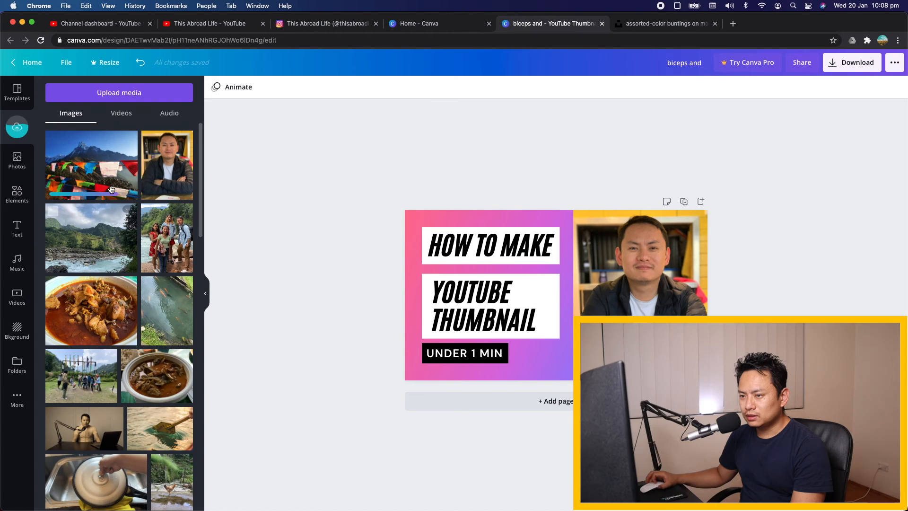
Step: Try the uploaded prayer-flag photo over the heading side of the thumbnail and remove it from the design
left_click(87, 162)
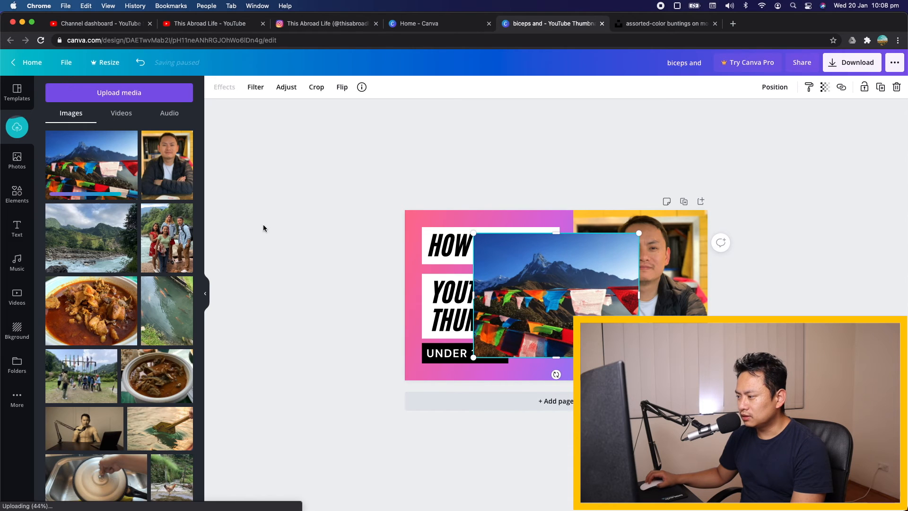
left_click_drag(557, 260, 494, 238)
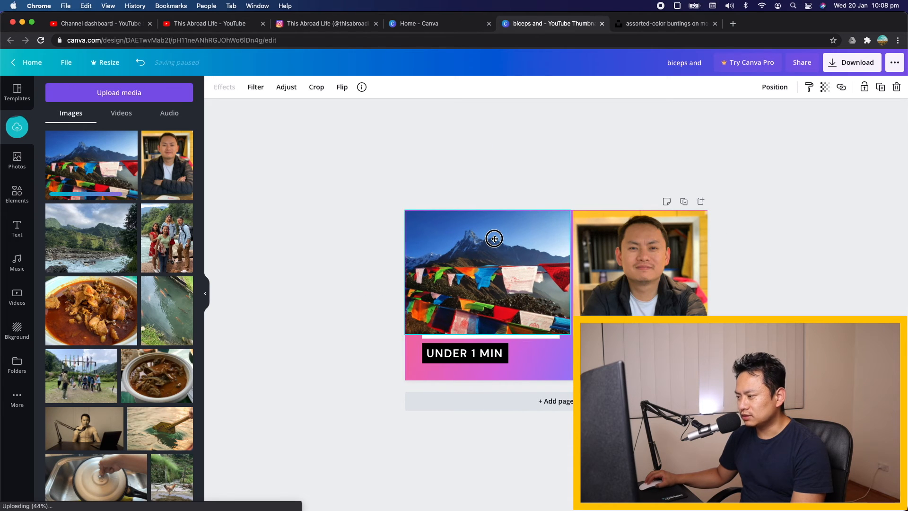
key("BackSpace")
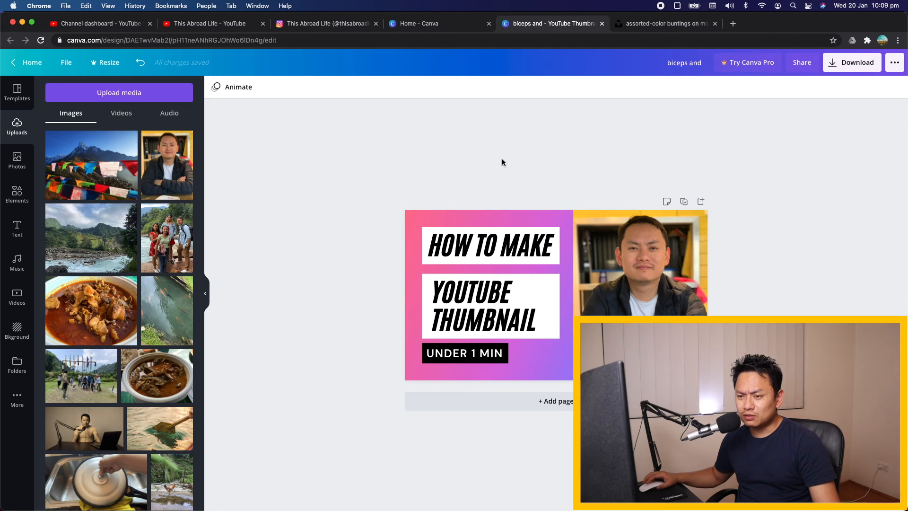
Step: Go back to the Canva home page and look through the design types available for a new design
left_click(17, 92)
left_click(29, 62)
left_click(834, 66)
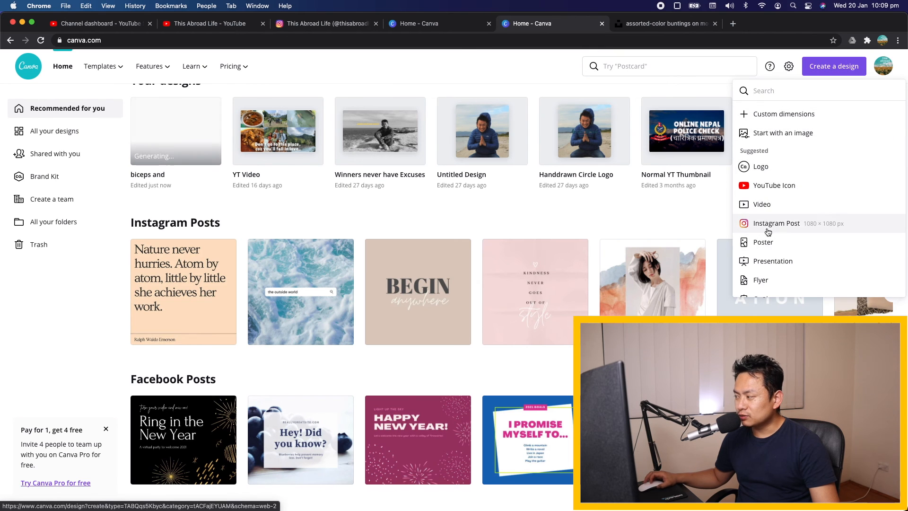
scroll(765, 237, "down", 3)
scroll(759, 275, "down", 3)
scroll(780, 241, "down", 6)
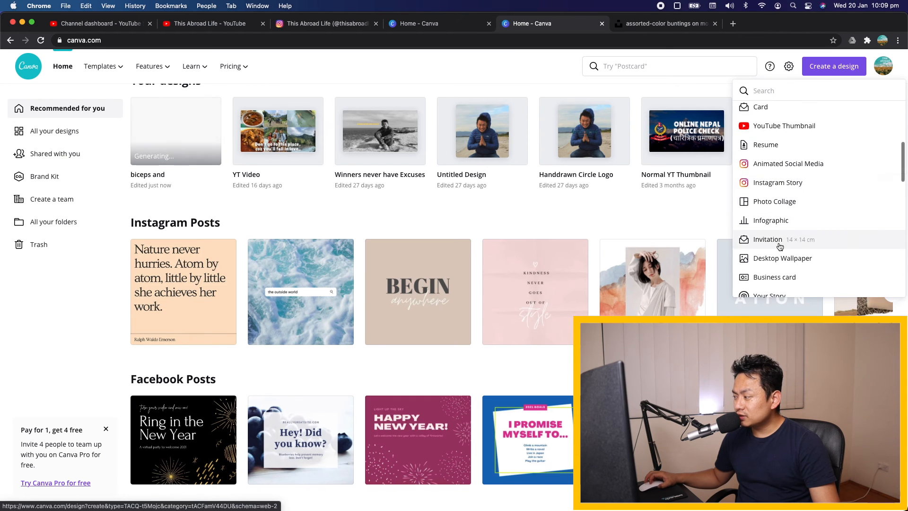
scroll(786, 277, "down", 3)
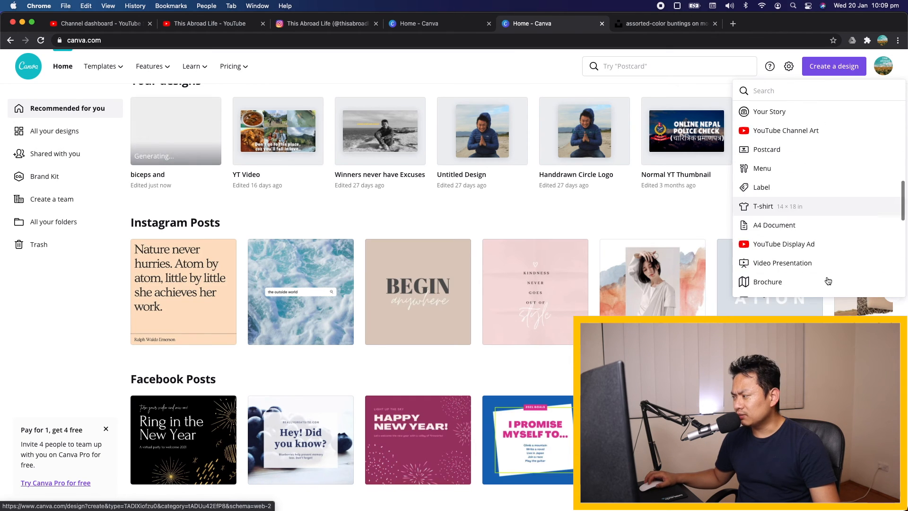
scroll(781, 284, "down", 3)
scroll(782, 274, "down", 9)
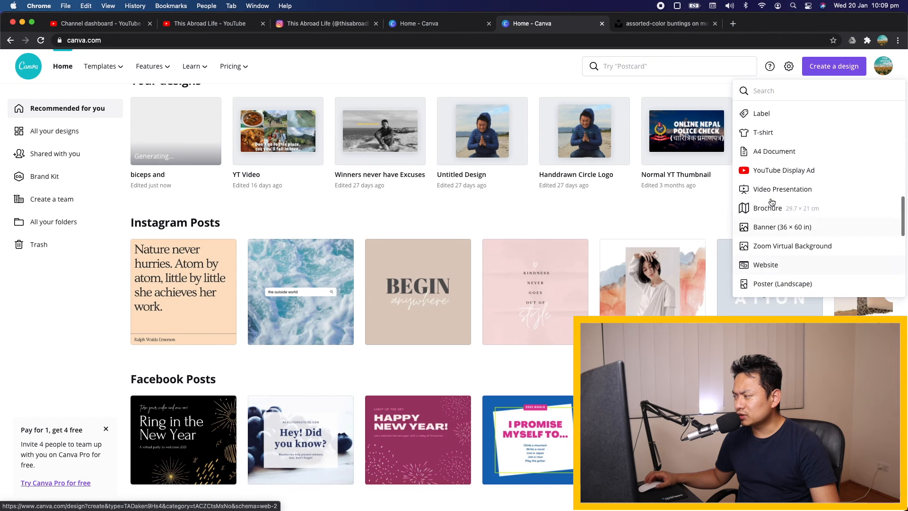
scroll(764, 267, "down", 3)
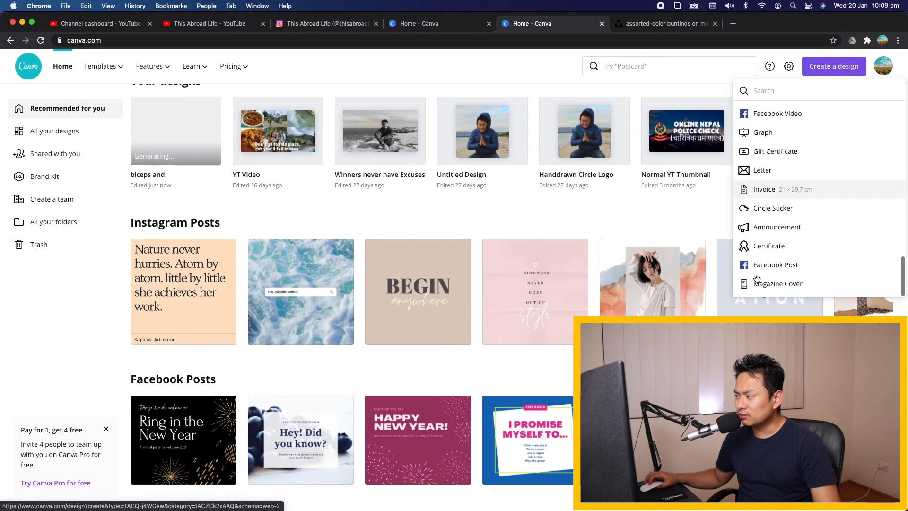
scroll(775, 260, "up", 15)
left_click(528, 94)
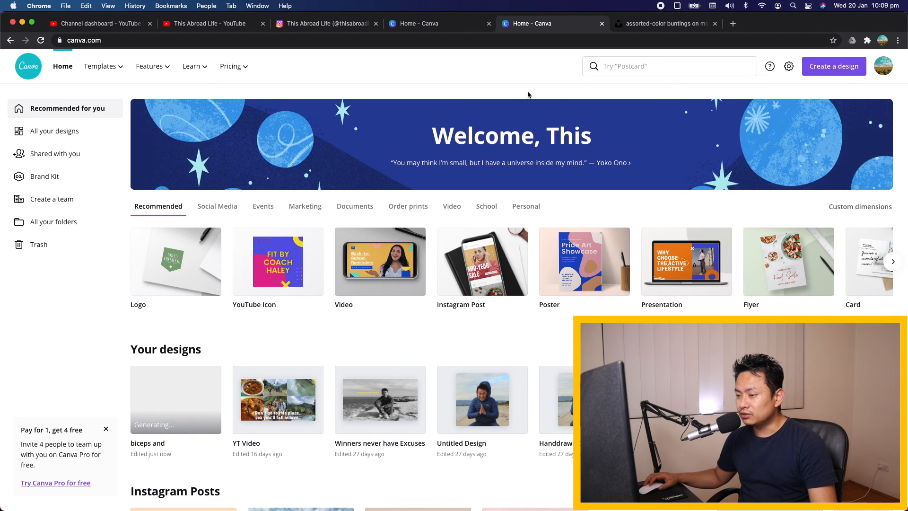